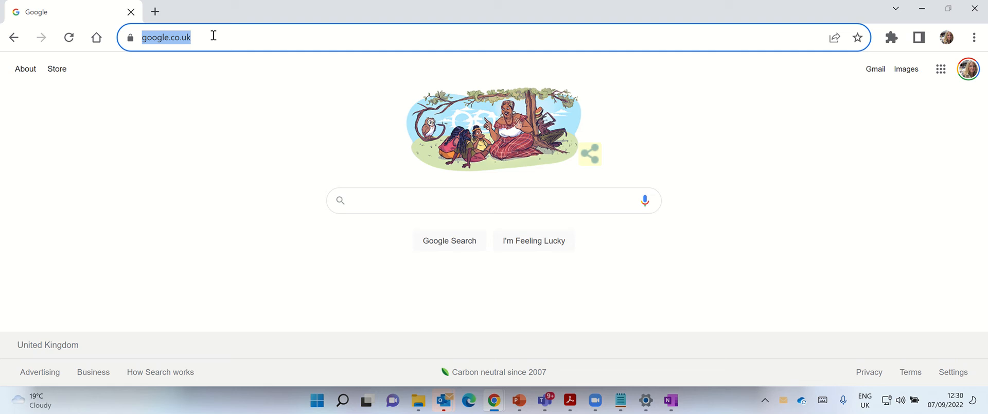
# Step: Open the Zoom web portal's upcoming meetings page at zoom.us/meeting#/upcoming and look through the listed meetings
pyautogui.write('zoom.us/meeting#/upcoming')
pyautogui.press('Return')
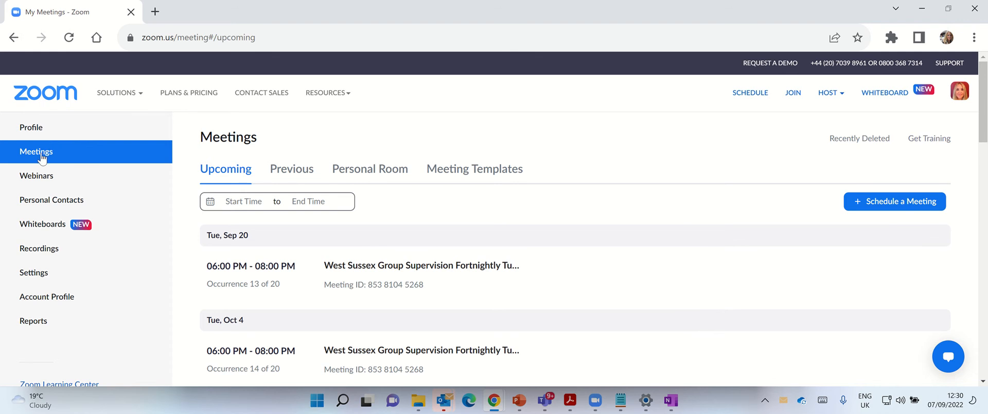
pyautogui.click(39, 155)
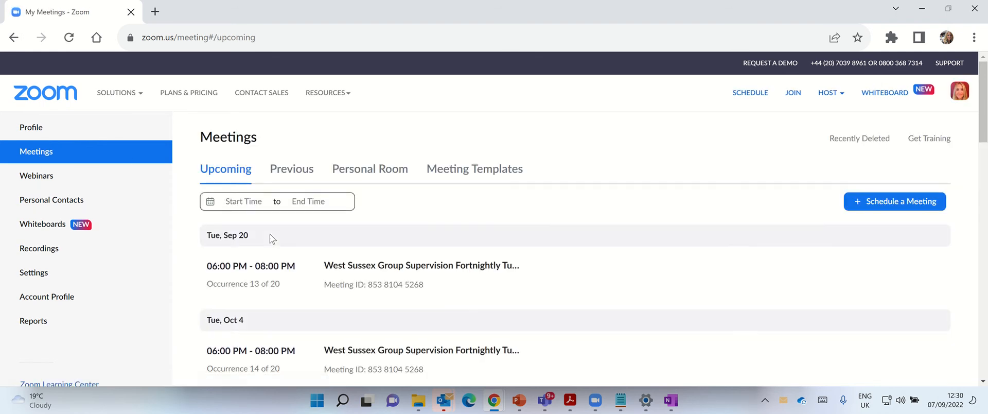
pyautogui.scroll(-2, 269, 242)
pyautogui.scroll(1, 272, 238)
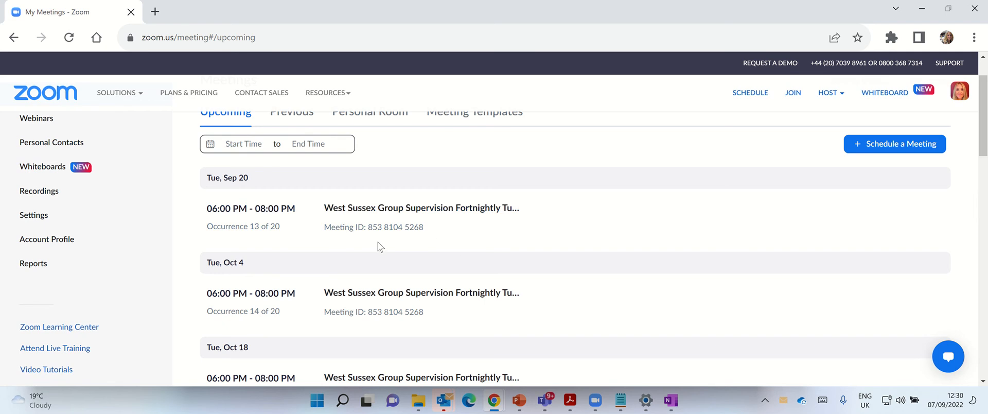
pyautogui.scroll(-5, 266, 327)
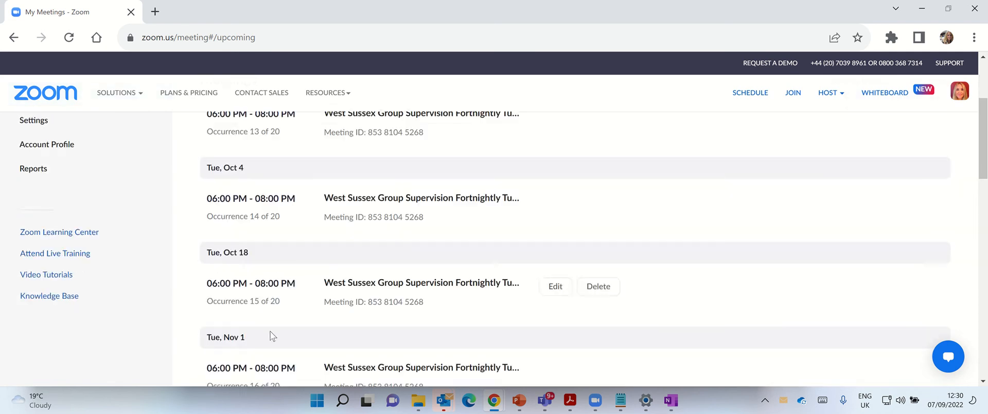
pyautogui.scroll(5, 275, 317)
pyautogui.scroll(1, 275, 314)
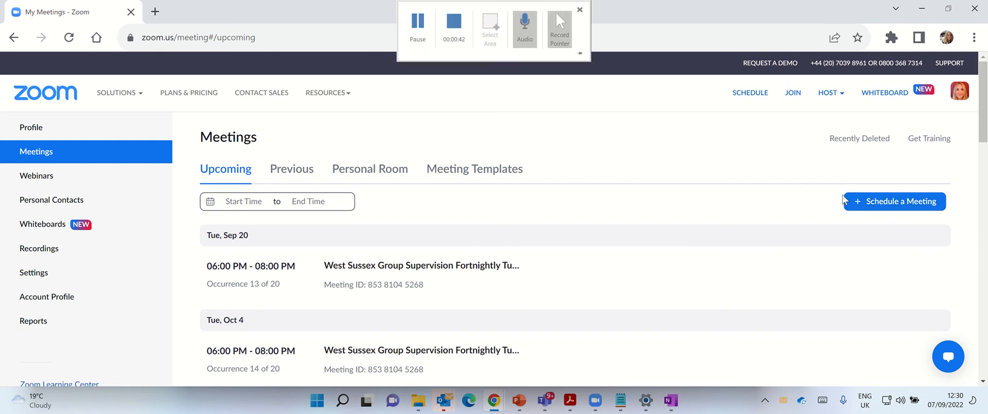
# Step: Start scheduling a new meeting with the topic "Fortnightly Supervision" and the description "Bi-weekly supervision session for group"
pyautogui.click(894, 200)
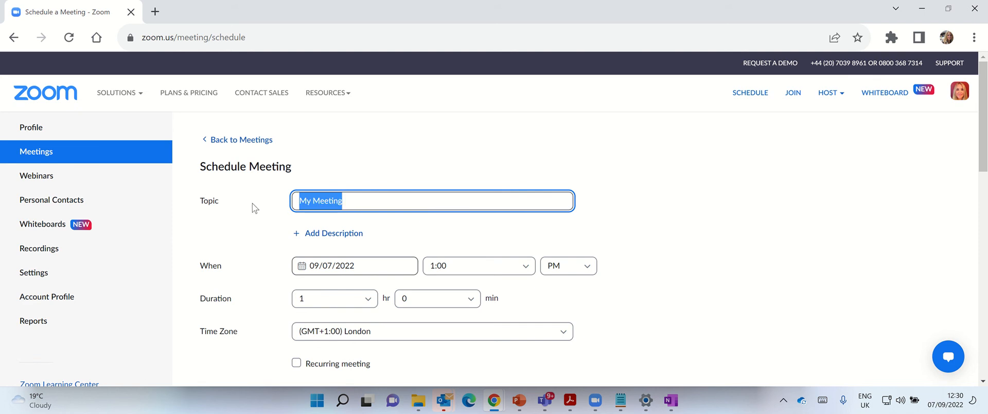
pyautogui.write('Fortnightl')
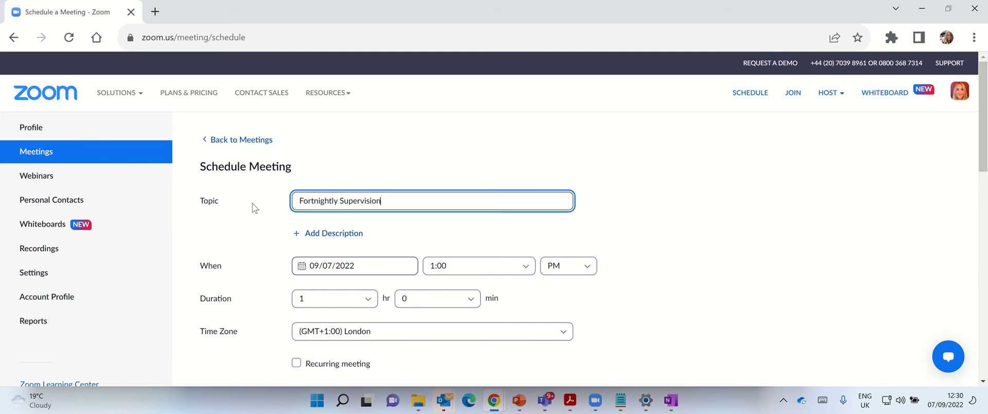
pyautogui.click(333, 234)
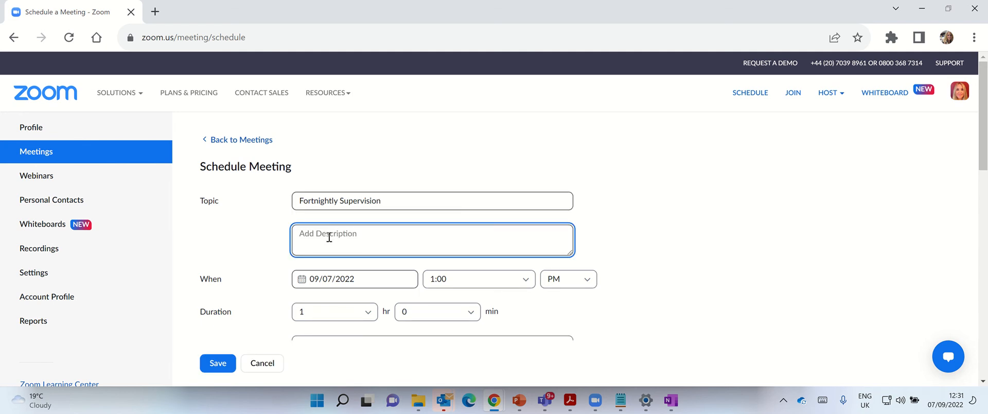
pyautogui.write('Bi-weekly supervision session for group')
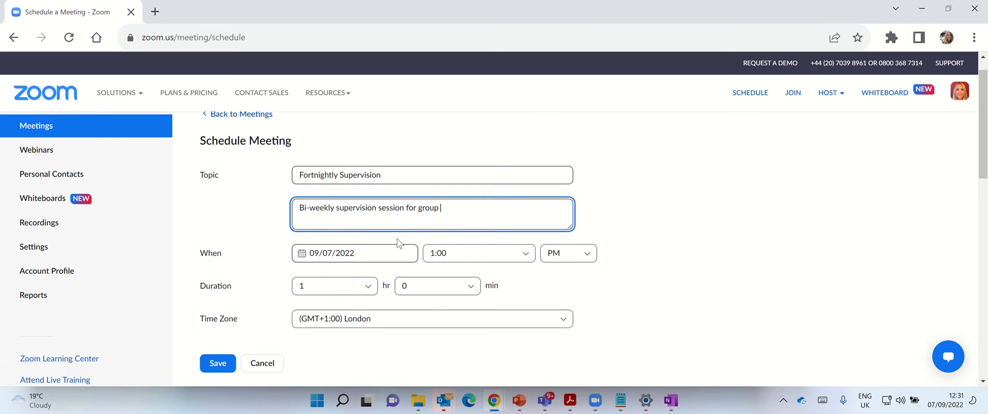
# Step: Set the meeting's start date to 09/20/2022
pyautogui.scroll(-2, 403, 159)
pyautogui.scroll(1, 430, 186)
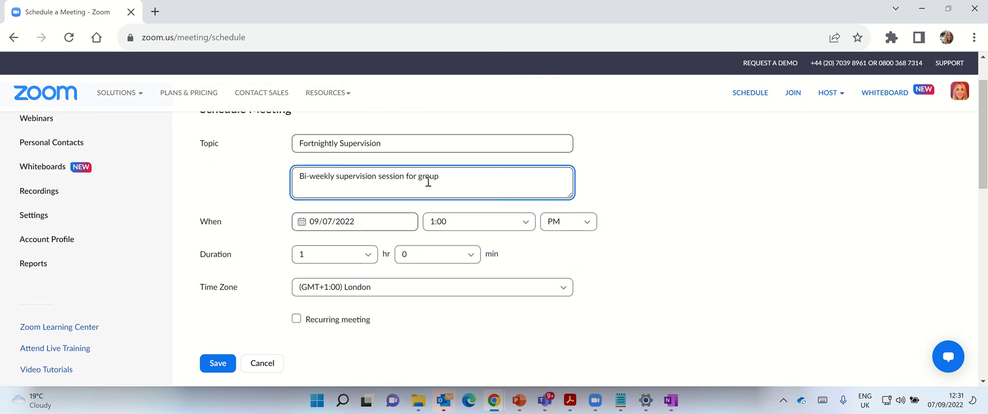
pyautogui.click(345, 219)
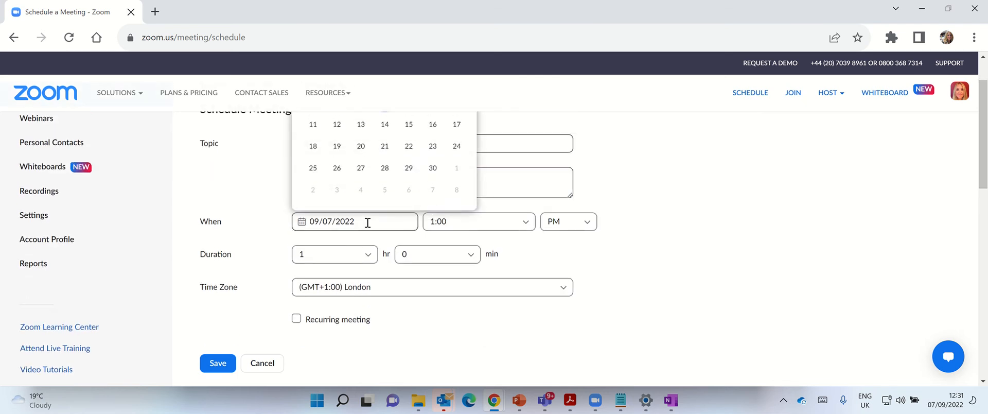
pyautogui.scroll(1, 412, 170)
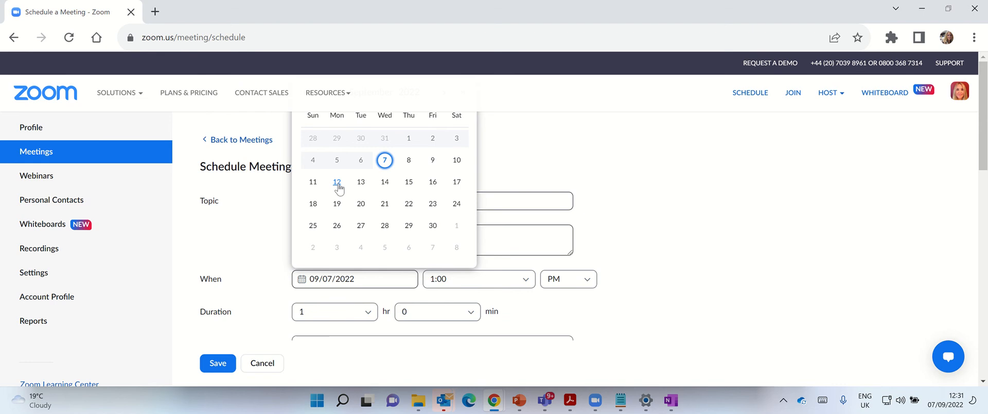
pyautogui.click(361, 203)
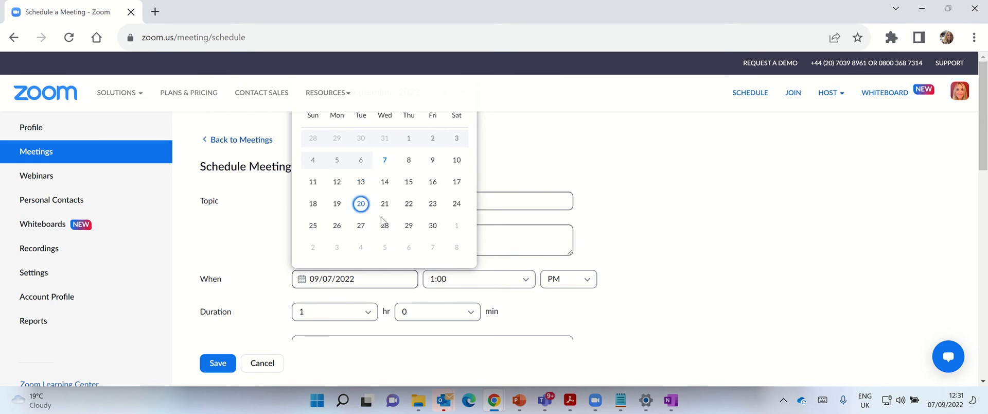
# Step: Set the meeting's start time to 06:00 PM and its duration to 2 hours
pyautogui.click(524, 279)
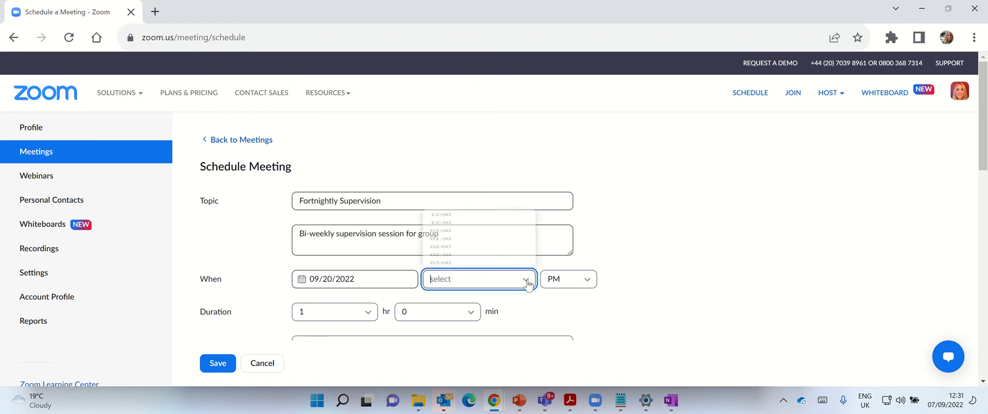
pyautogui.scroll(-5, 503, 211)
pyautogui.scroll(-2, 502, 221)
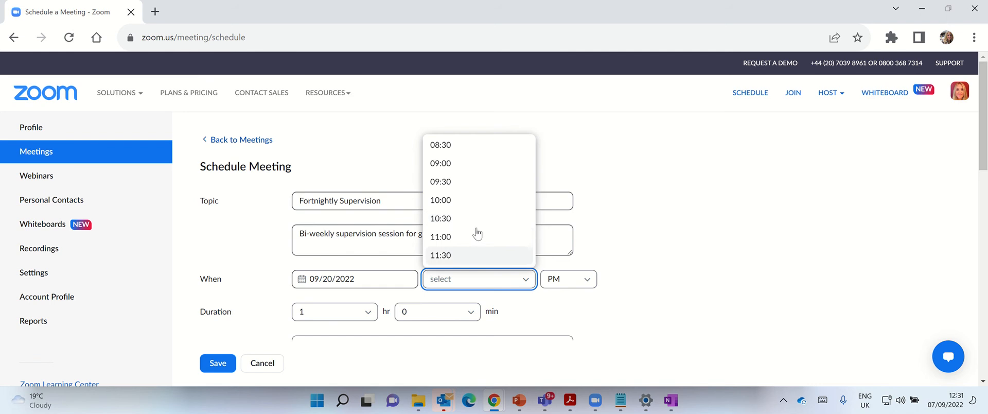
pyautogui.scroll(3, 473, 206)
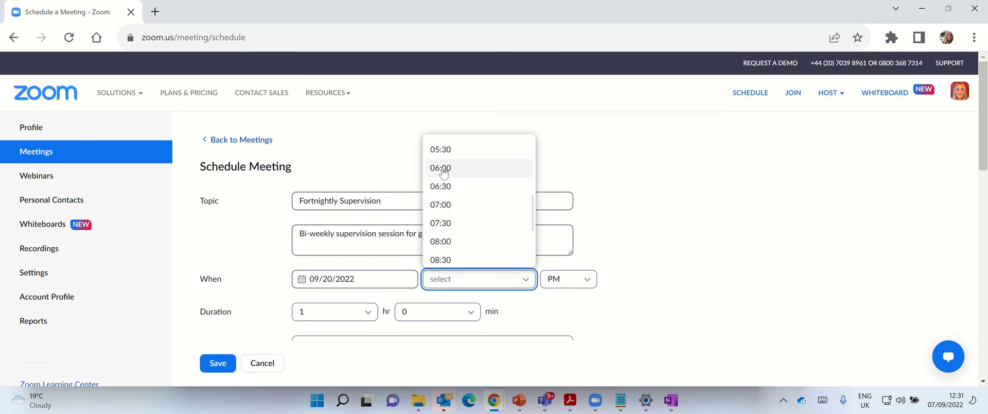
pyautogui.click(442, 168)
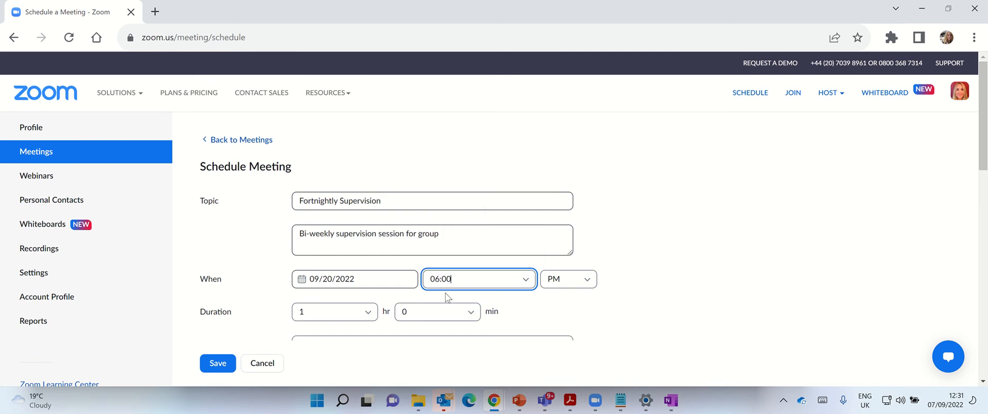
pyautogui.click(586, 281)
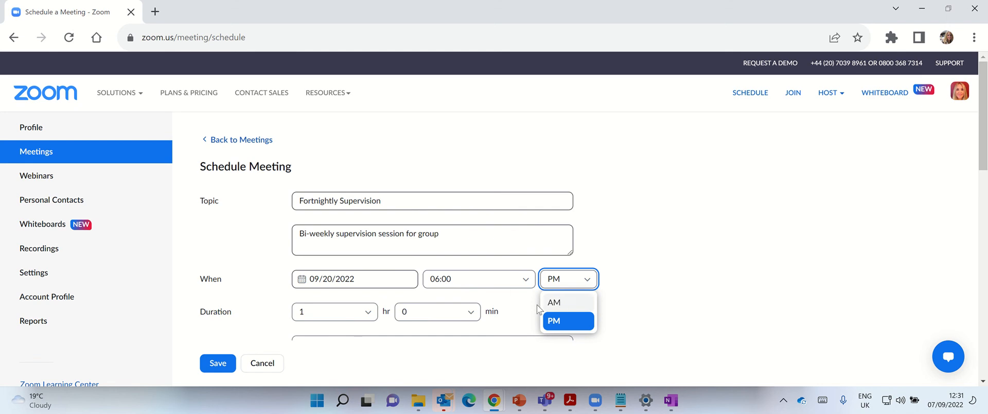
pyautogui.click(563, 316)
pyautogui.click(346, 318)
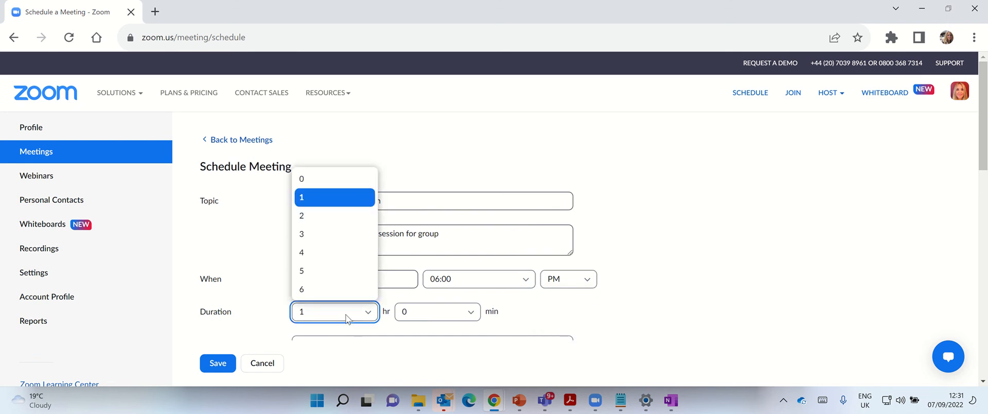
pyautogui.click(316, 216)
# Step: Make the meeting recurring, with weekly recurrence repeating every 2 weeks
pyautogui.scroll(-2, 566, 306)
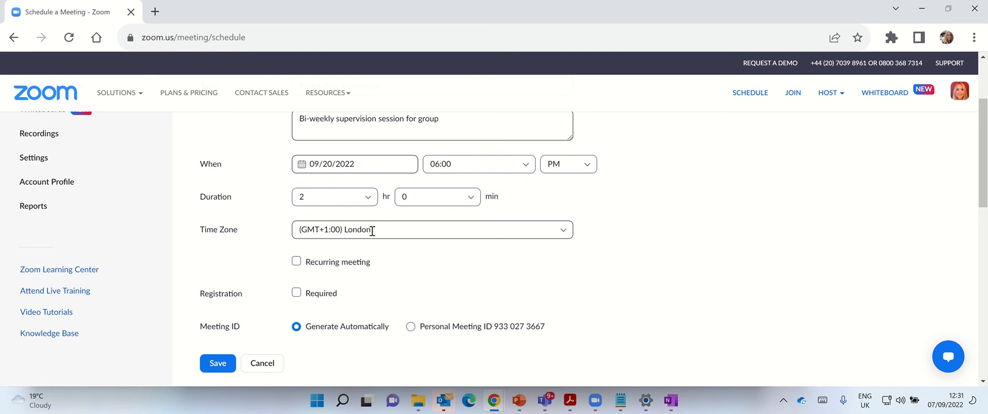
pyautogui.click(321, 268)
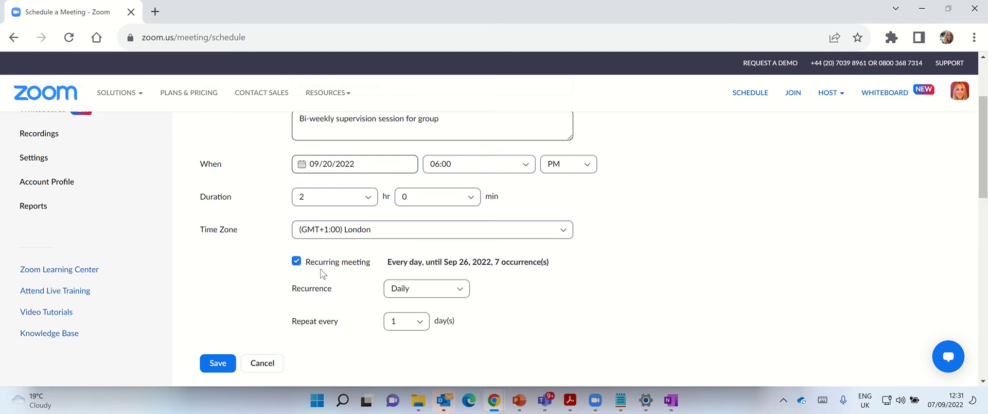
pyautogui.click(435, 289)
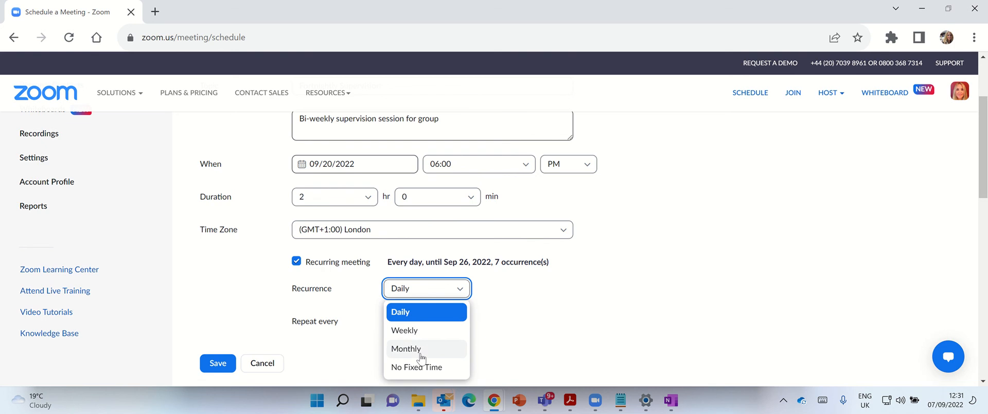
pyautogui.click(405, 330)
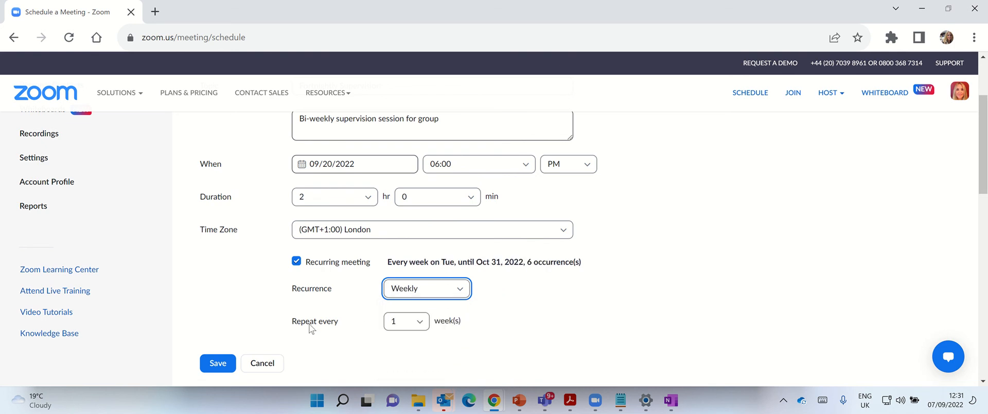
pyautogui.click(407, 324)
pyautogui.click(406, 206)
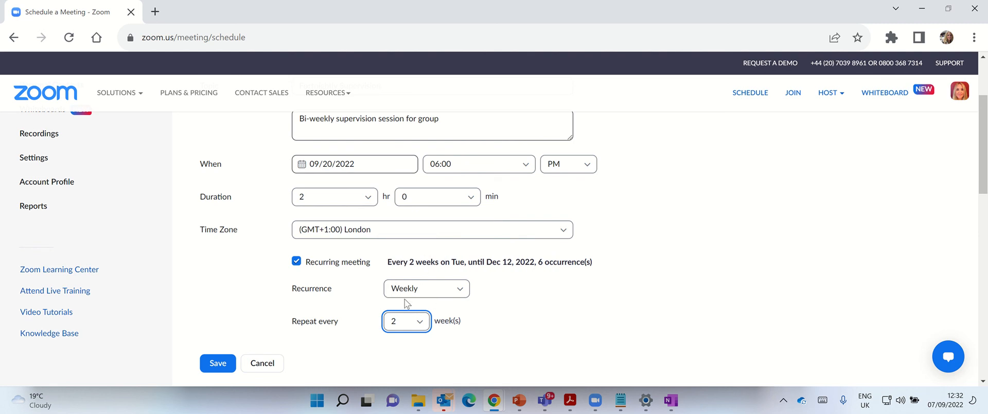
# Step: Try a monthly recurrence repeating every 2 months, and return the recurrence to weekly
pyautogui.click(432, 288)
pyautogui.click(424, 348)
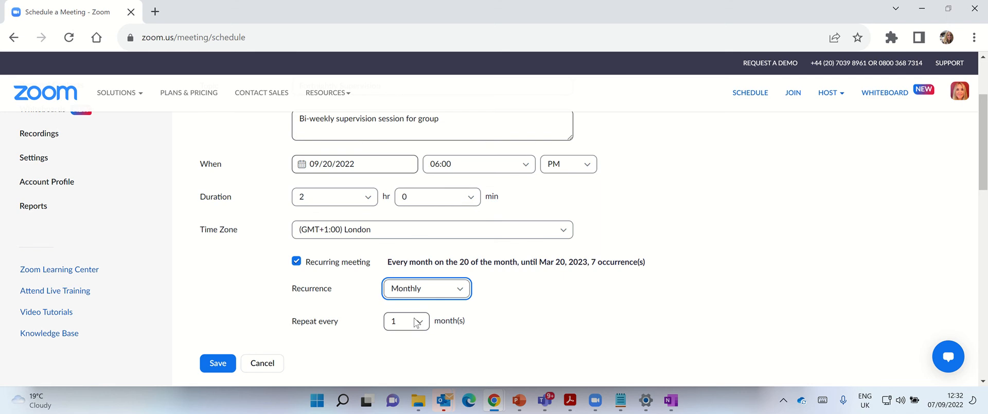
pyautogui.click(420, 323)
pyautogui.click(398, 291)
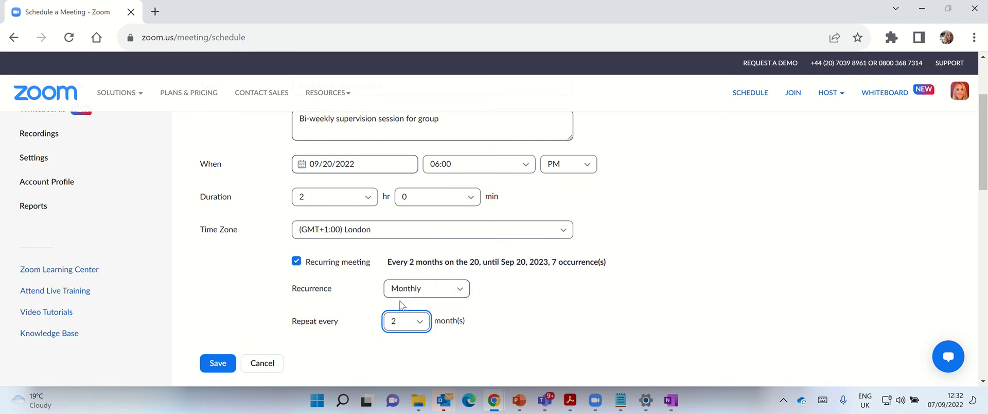
pyautogui.click(420, 291)
pyautogui.click(408, 329)
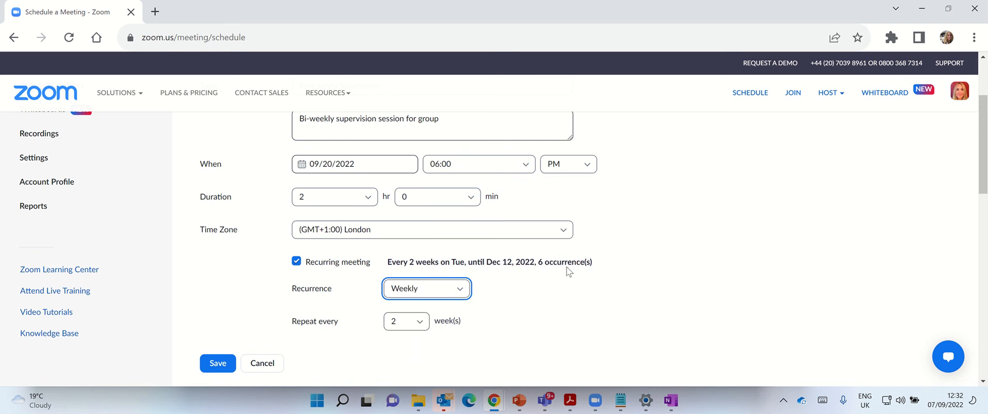
# Step: Try ending the recurring meeting after 10 occurrences
pyautogui.scroll(2, 451, 237)
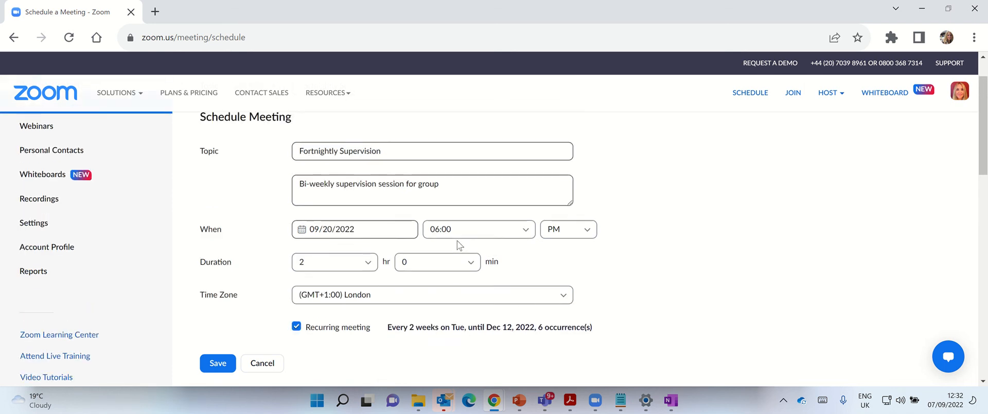
pyautogui.scroll(-2, 448, 236)
pyautogui.scroll(-4, 446, 244)
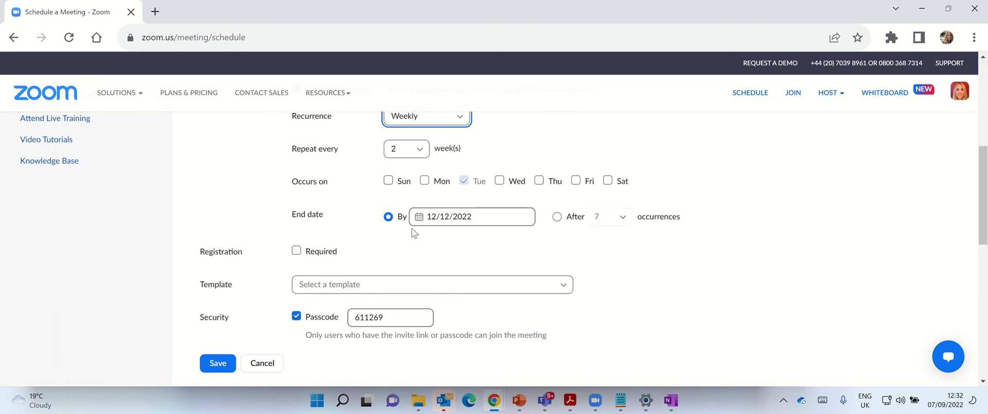
pyautogui.scroll(1, 498, 198)
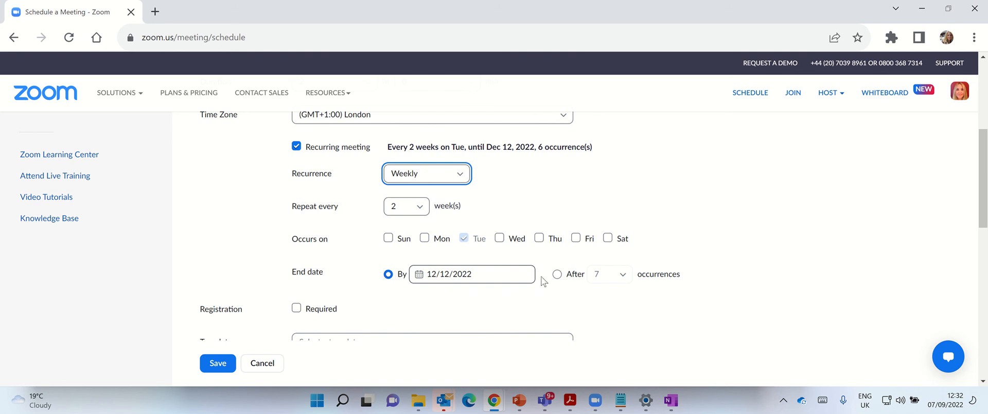
pyautogui.click(559, 278)
pyautogui.click(623, 277)
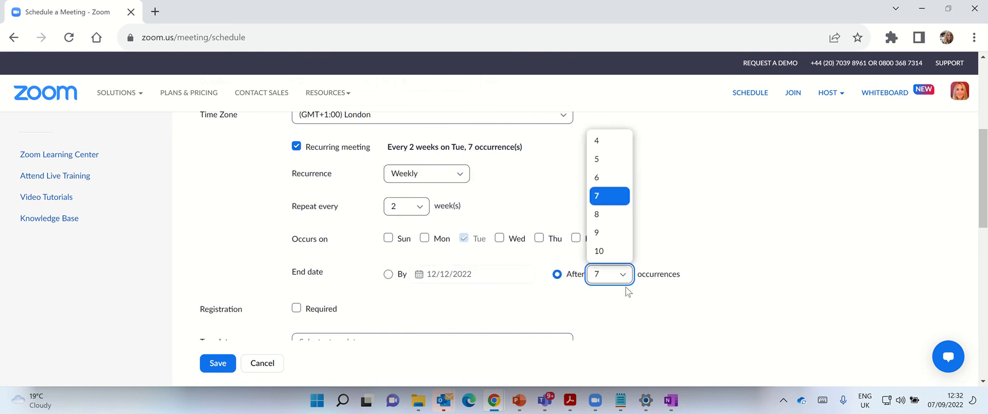
pyautogui.click(599, 251)
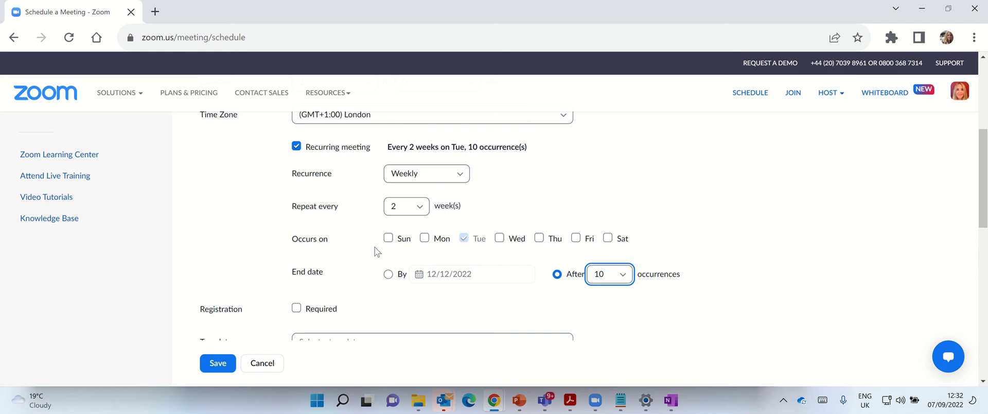
# Step: Set the recurring meeting to end by the date 06/25/2024
pyautogui.click(388, 274)
pyautogui.click(502, 275)
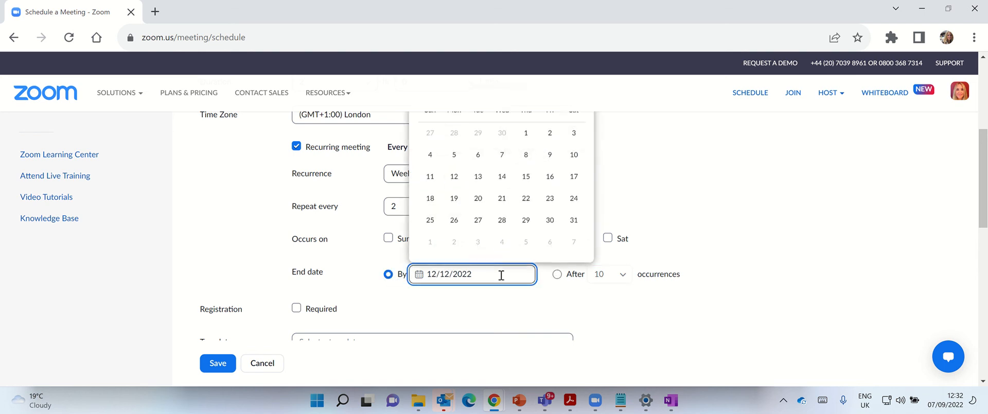
pyautogui.scroll(1, 535, 216)
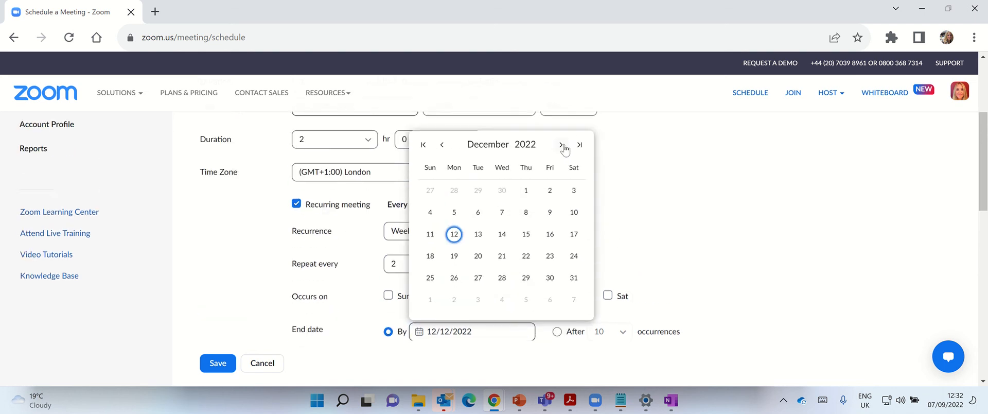
pyautogui.click(562, 145)
pyautogui.click(562, 145)
pyautogui.click(562, 145)
pyautogui.click(562, 144)
pyautogui.click(561, 145)
pyautogui.click(561, 145)
pyautogui.click(562, 145)
pyautogui.click(562, 145)
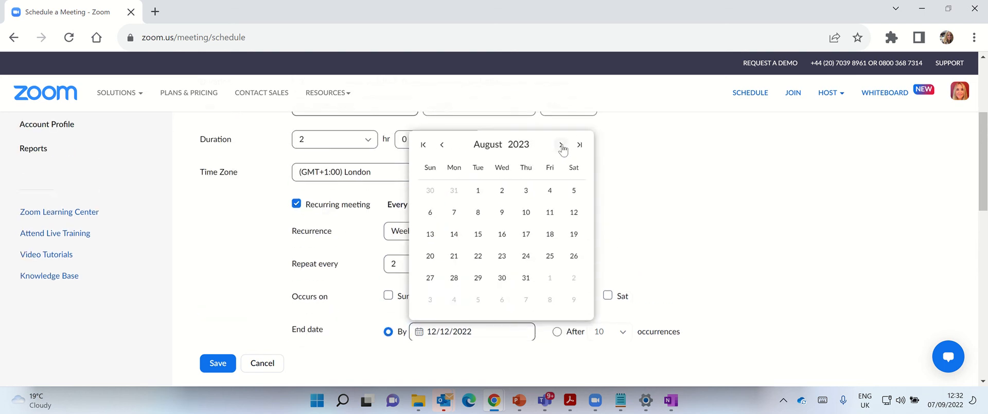
pyautogui.tripleClick(561, 145)
pyautogui.tripleClick(561, 144)
pyautogui.tripleClick(561, 145)
pyautogui.click(562, 145)
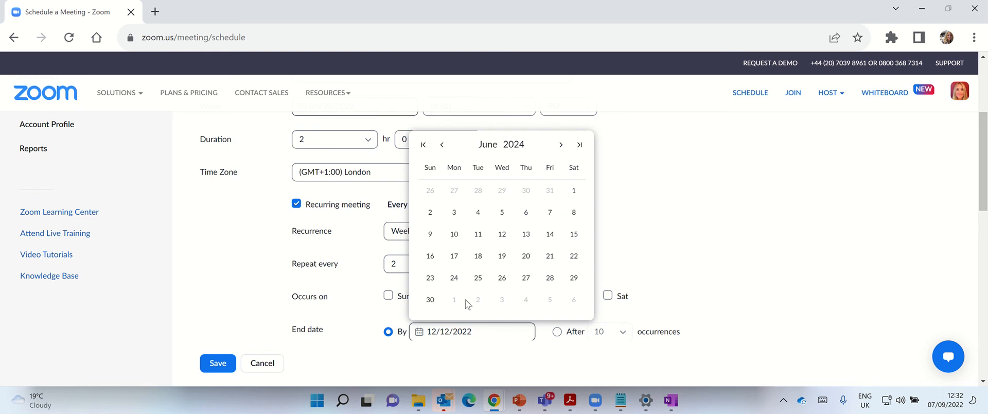
pyautogui.click(454, 278)
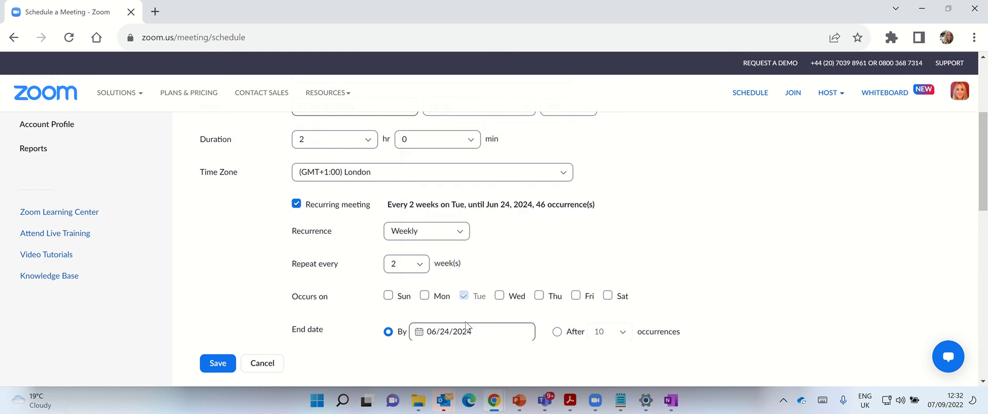
pyautogui.click(518, 328)
pyautogui.click(480, 278)
pyautogui.scroll(-1, 412, 203)
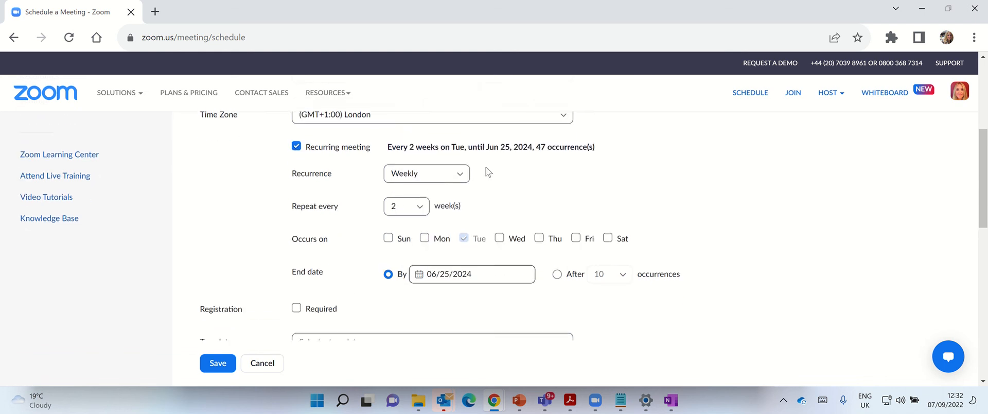
pyautogui.moveTo(536, 147); pyautogui.dragTo(567, 148)
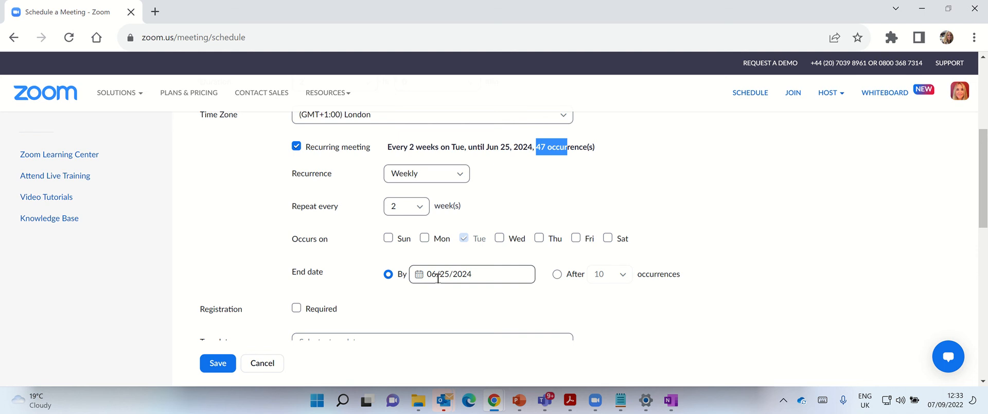
# Step: Replace United States with United Kingdom as the meeting's global dial-in country
pyautogui.scroll(-1, 408, 303)
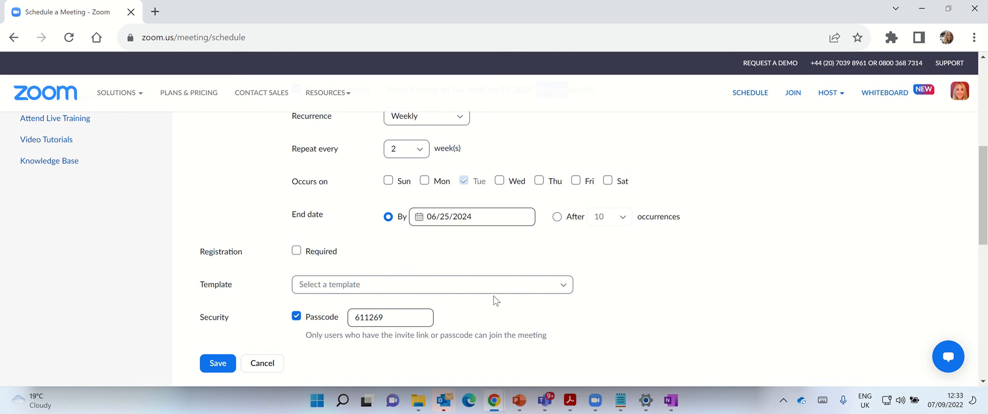
pyautogui.scroll(-1, 483, 314)
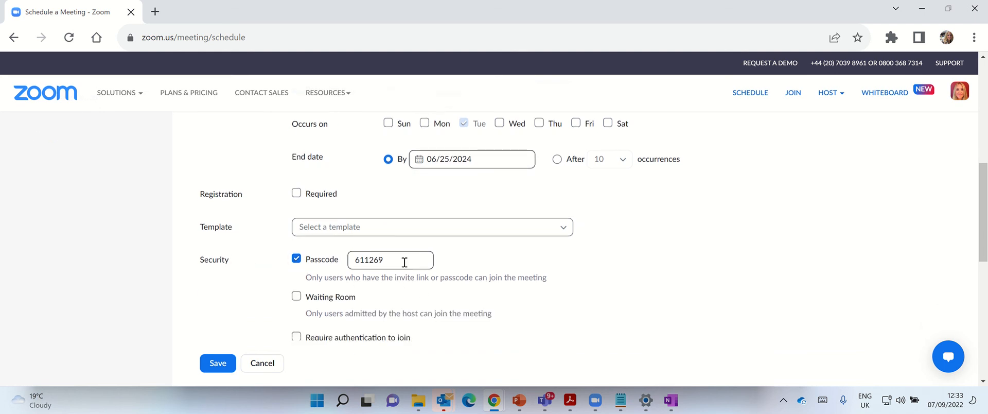
pyautogui.scroll(-1, 404, 263)
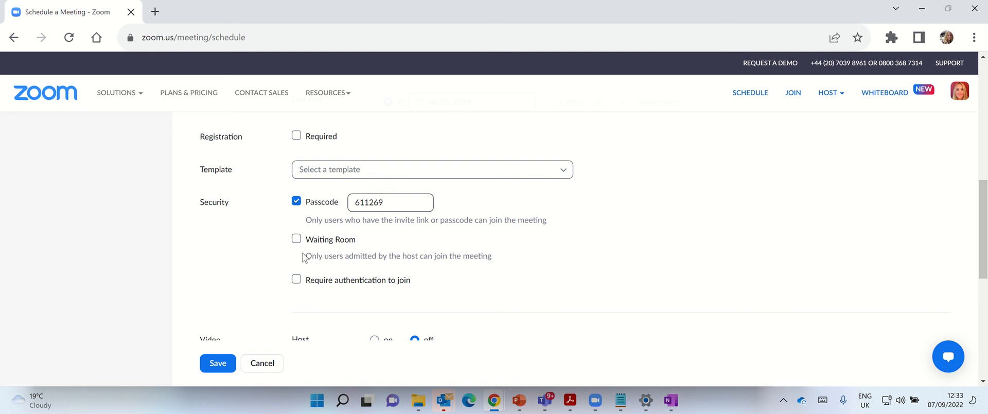
pyautogui.scroll(-1, 309, 255)
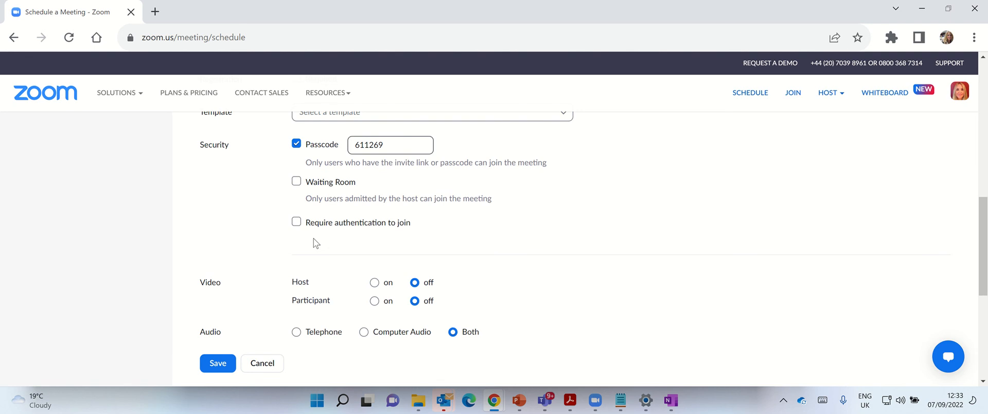
pyautogui.scroll(-2, 237, 227)
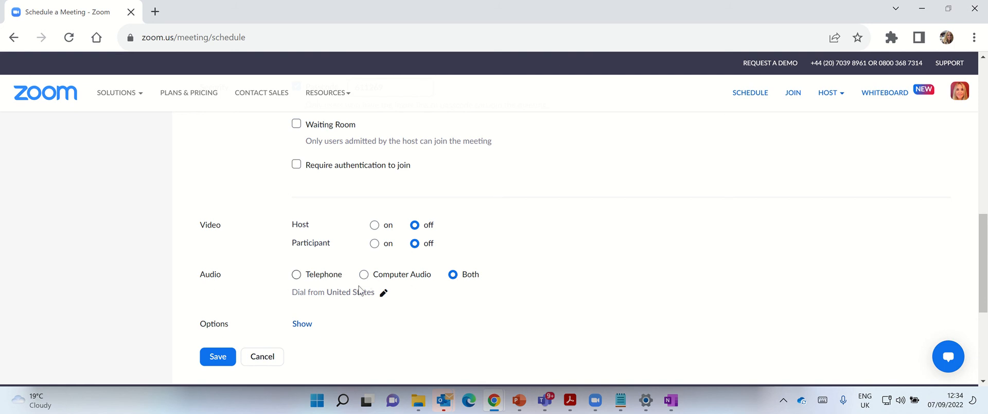
pyautogui.click(383, 292)
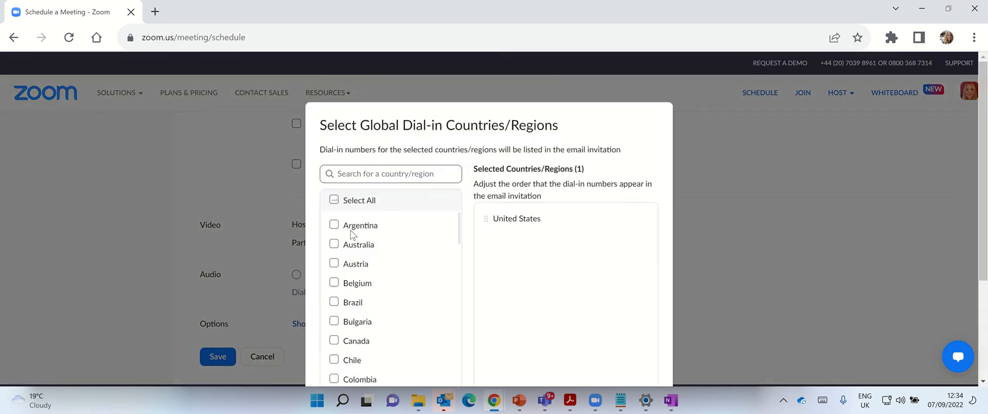
pyautogui.scroll(-2, 474, 191)
pyautogui.scroll(2, 490, 137)
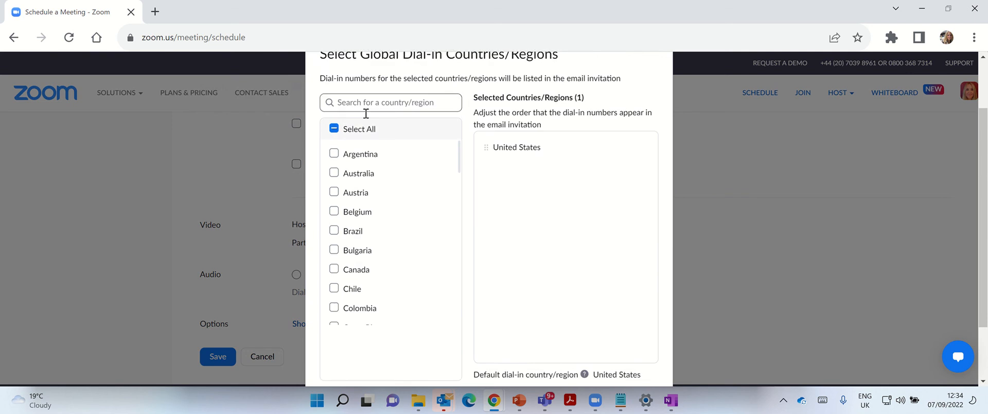
pyautogui.click(355, 116)
pyautogui.write('unti')
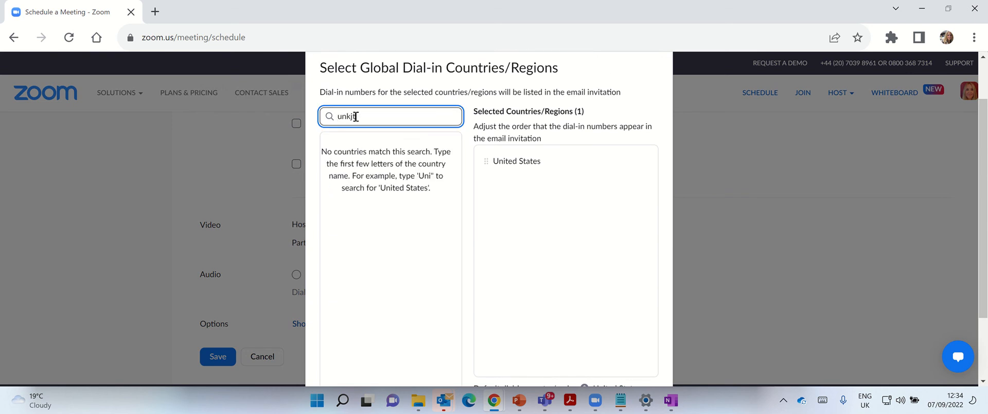
pyautogui.press('BackSpace')
pyautogui.press('BackSpace')
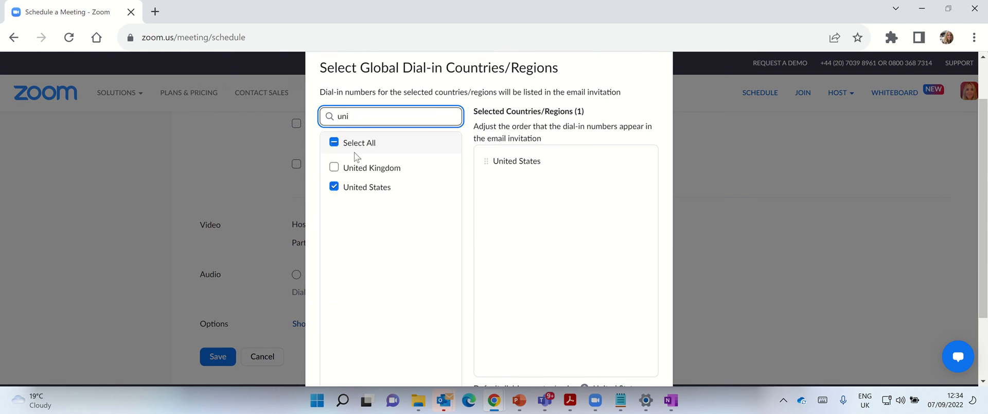
pyautogui.click(334, 166)
pyautogui.click(334, 186)
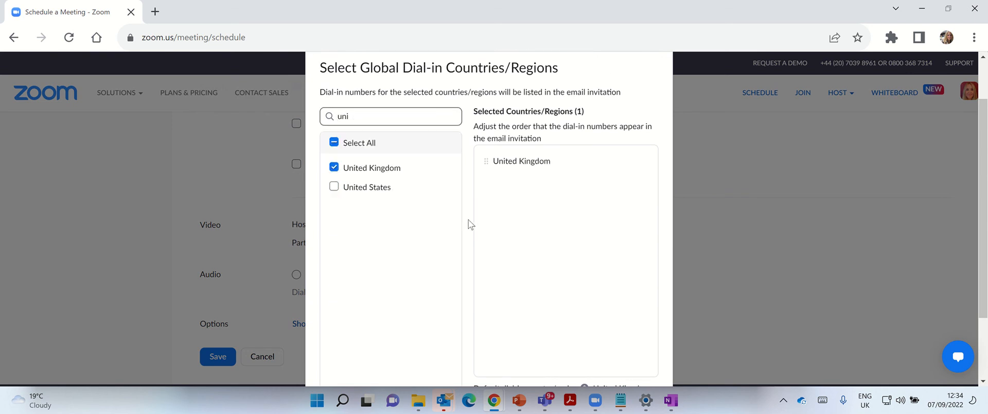
pyautogui.scroll(-3, 468, 223)
pyautogui.click(588, 332)
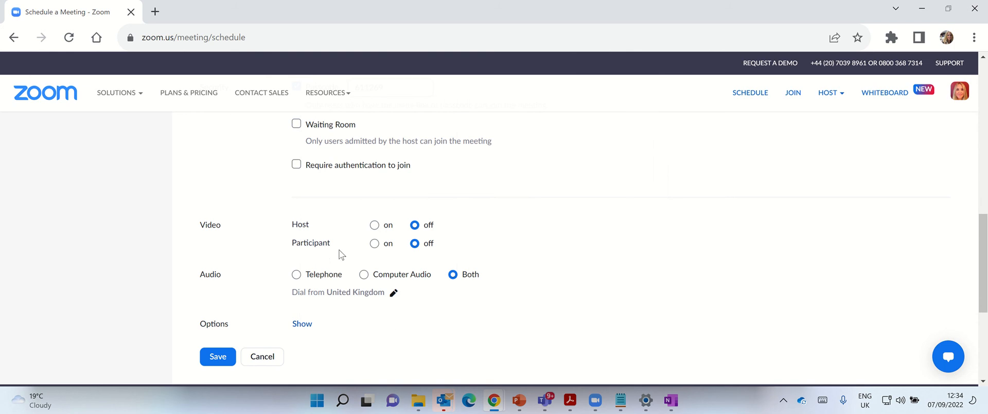
# Step: Show the additional meeting options and allow participants to join anytime
pyautogui.scroll(-1, 334, 309)
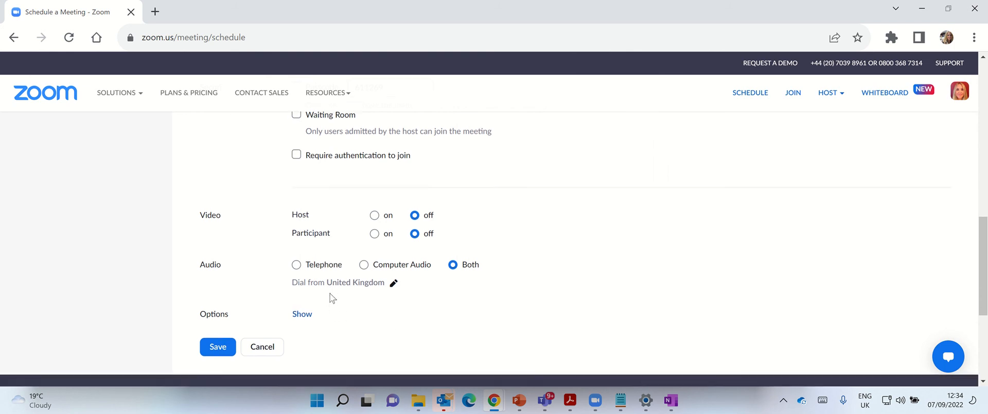
pyautogui.click(302, 266)
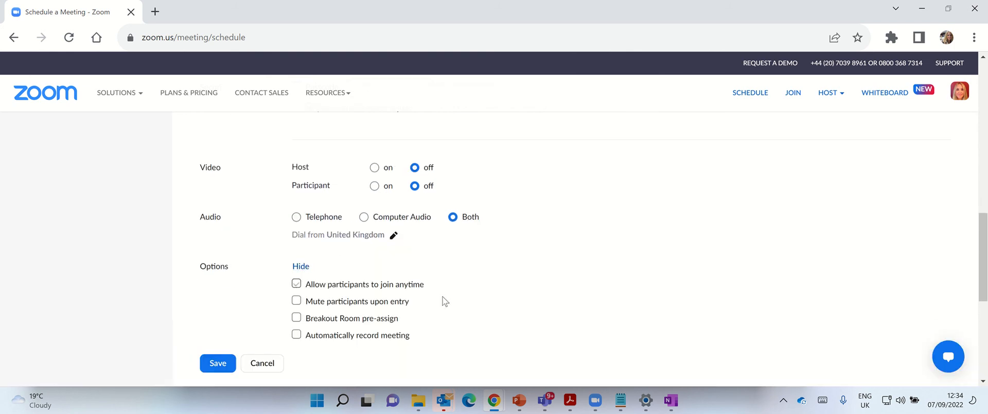
pyautogui.click(297, 284)
# Step: Enable muting participants upon entry and save the scheduled meeting
pyautogui.scroll(15, 399, 255)
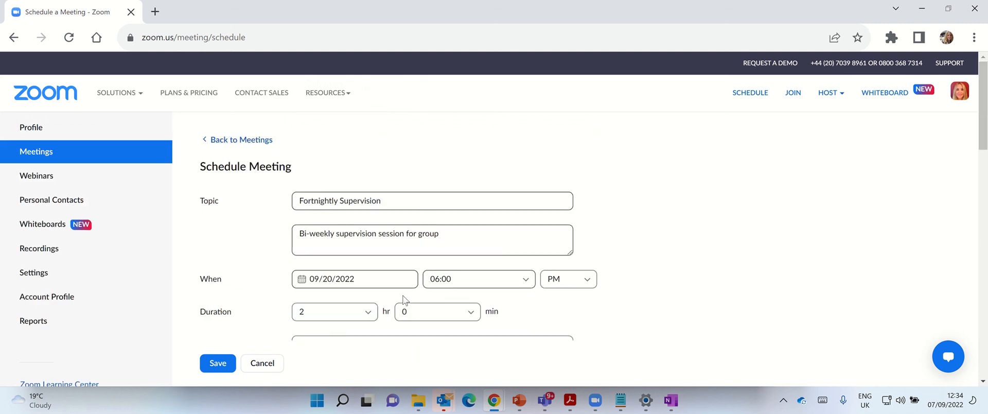
pyautogui.scroll(-15, 434, 302)
pyautogui.scroll(-2, 419, 315)
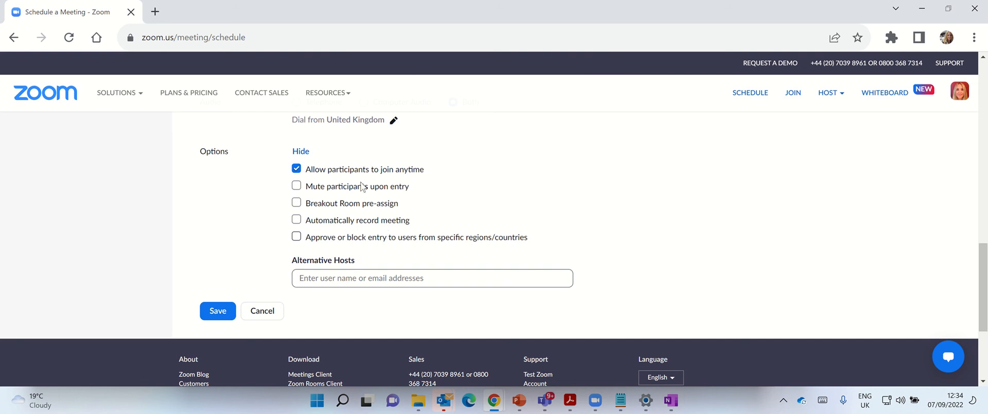
pyautogui.click(297, 186)
pyautogui.click(318, 277)
pyautogui.click(220, 312)
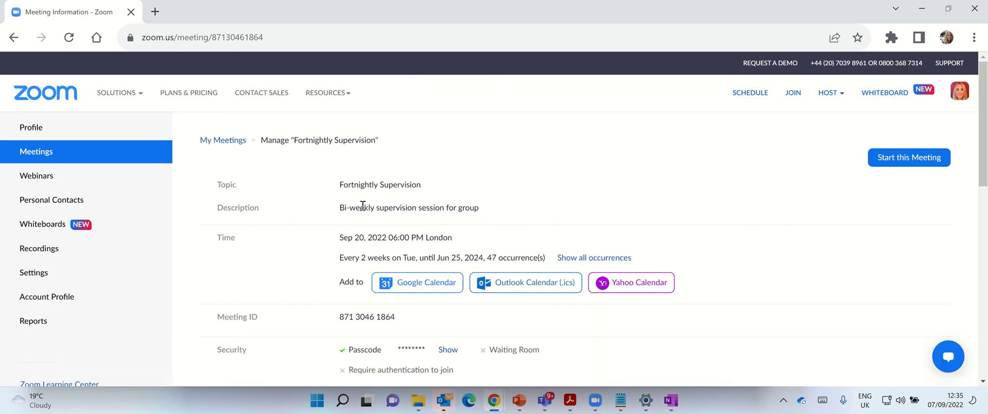
# Step: Review the meeting invitation's dates and dial-in details, and copy the full invitation text
pyautogui.scroll(-3, 363, 206)
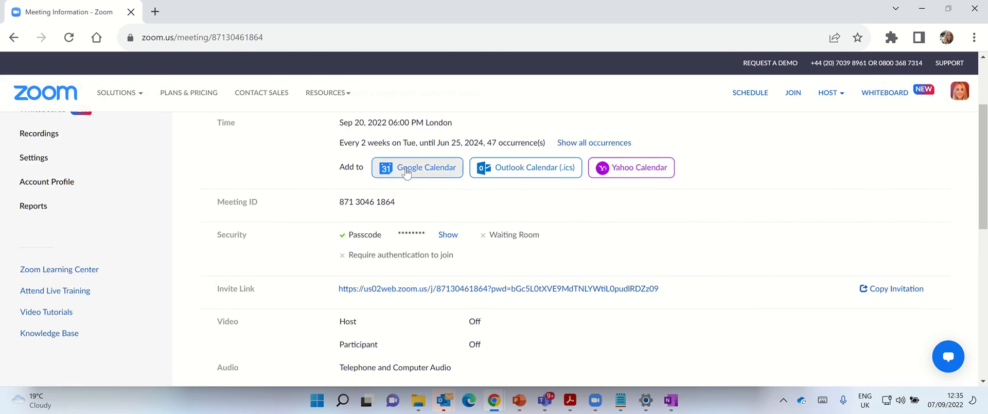
pyautogui.click(908, 287)
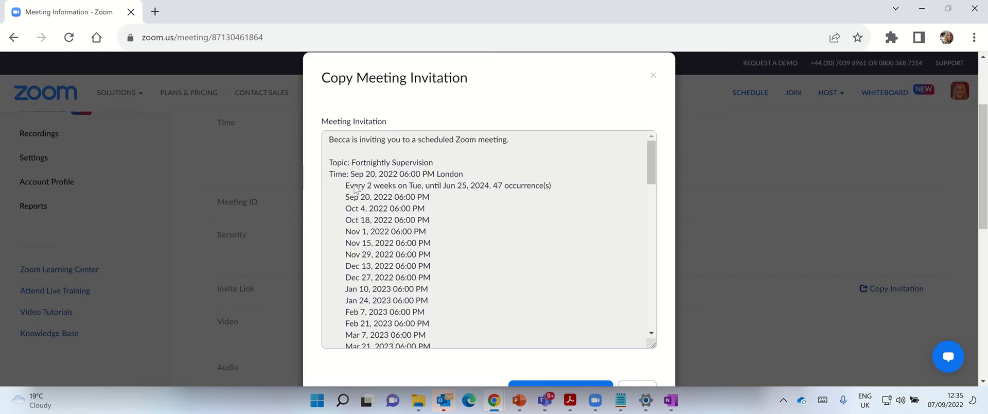
pyautogui.moveTo(354, 188); pyautogui.dragTo(543, 186)
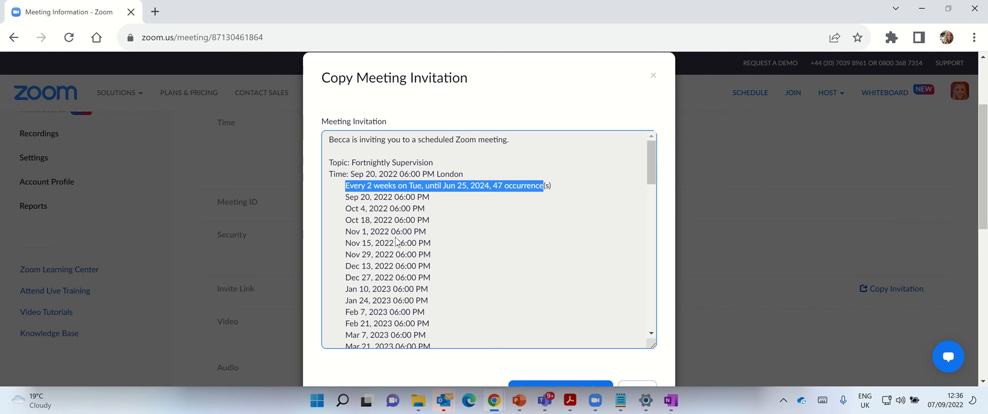
pyautogui.scroll(-5, 396, 309)
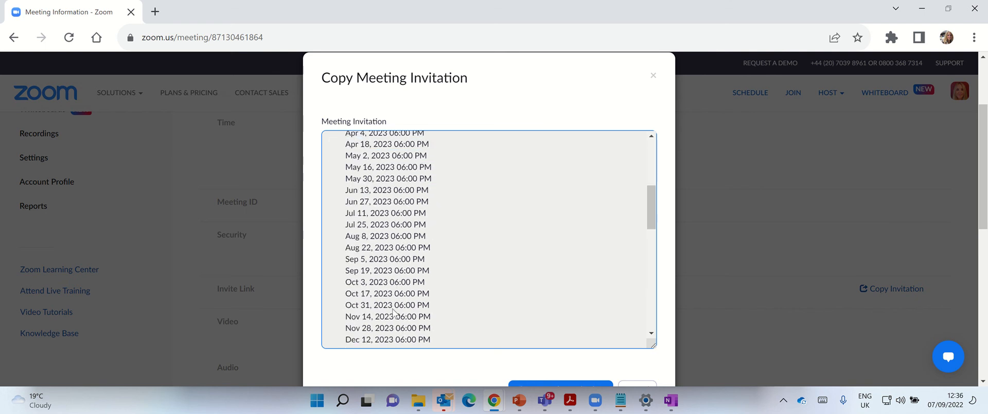
pyautogui.scroll(-4, 393, 312)
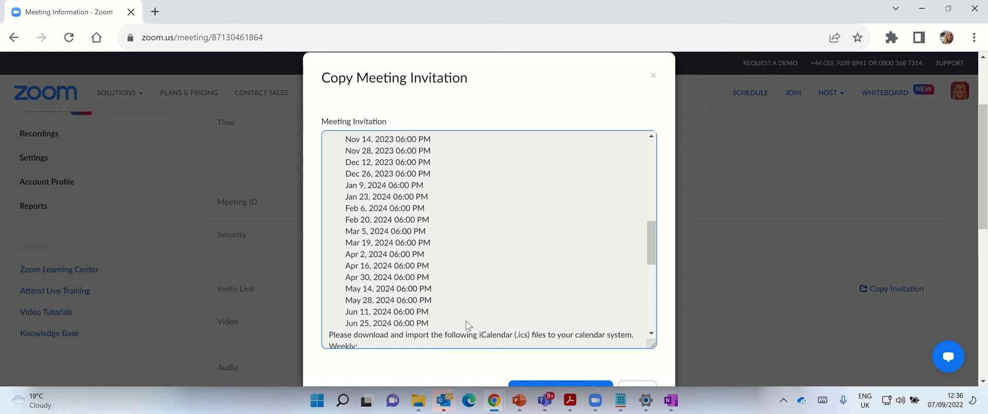
pyautogui.scroll(-6, 466, 324)
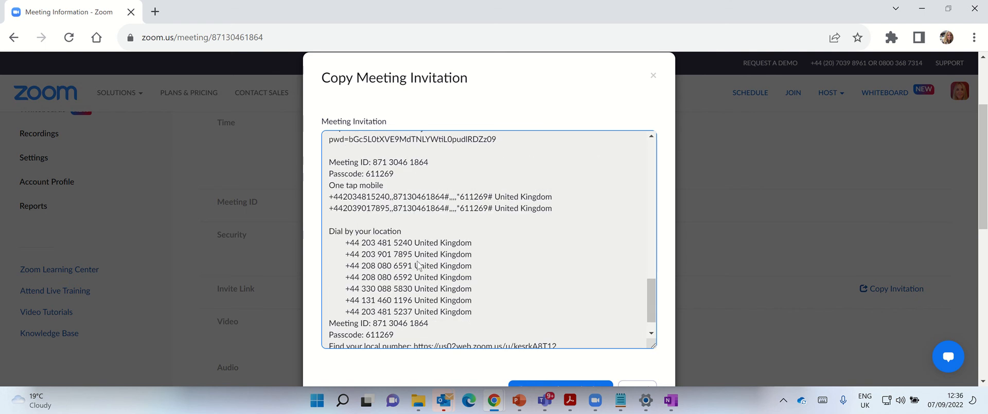
pyautogui.scroll(-1, 547, 227)
pyautogui.scroll(-2, 602, 314)
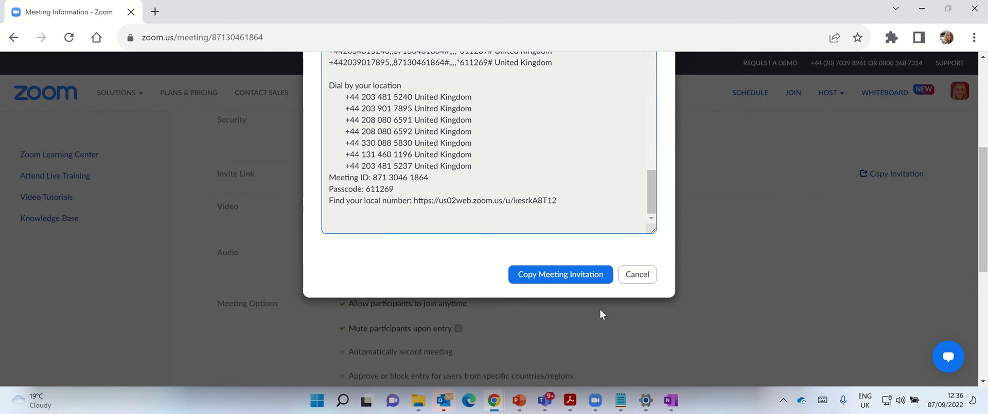
pyautogui.click(565, 274)
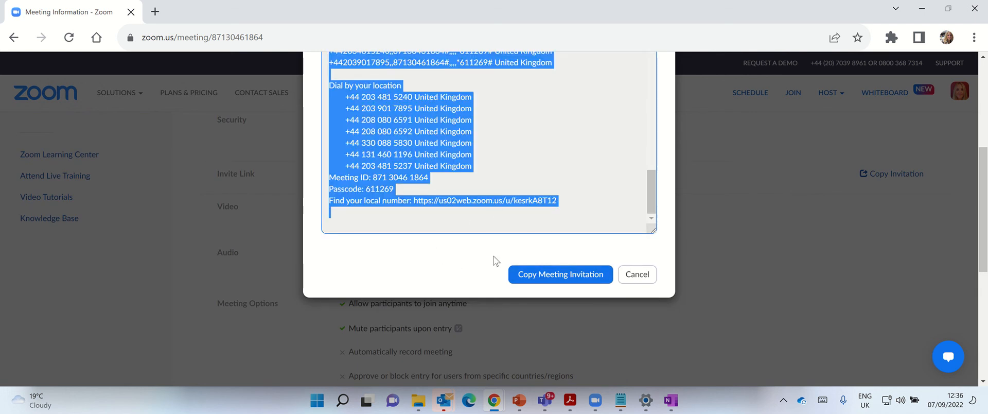
pyautogui.scroll(3, 493, 254)
pyautogui.scroll(-5, 580, 260)
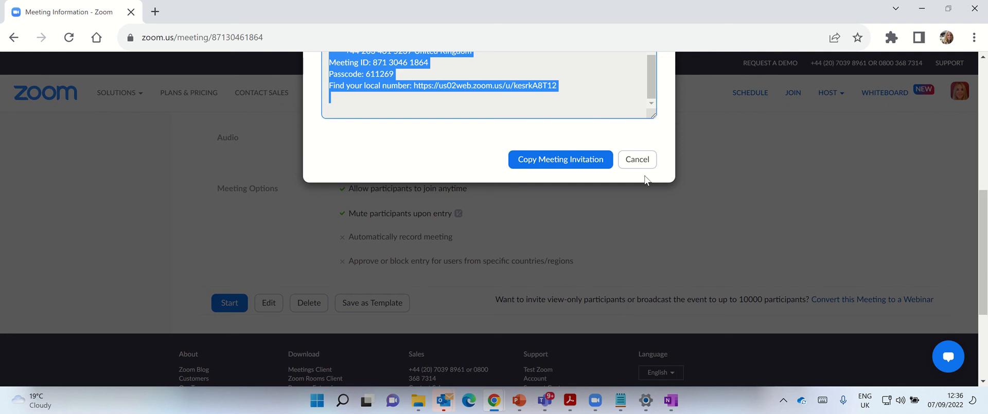
pyautogui.click(638, 160)
# Step: Return to the upcoming meetings list and locate the Fortnightly Supervision meeting
pyautogui.scroll(10, 412, 193)
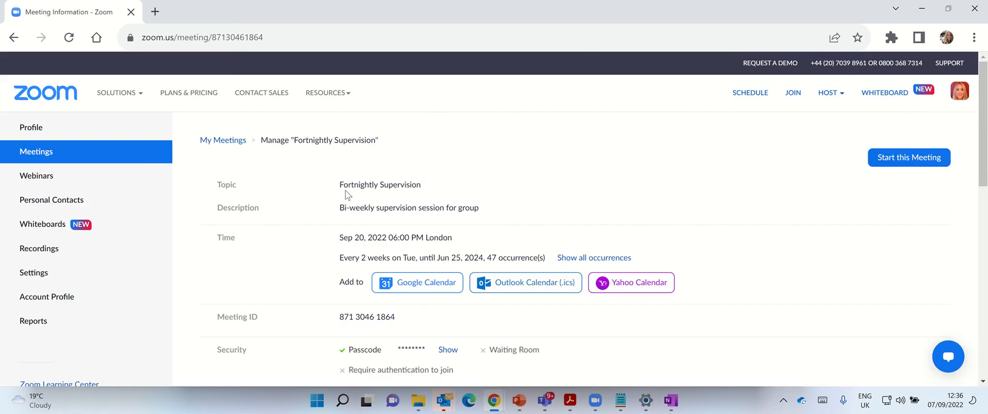
pyautogui.click(48, 152)
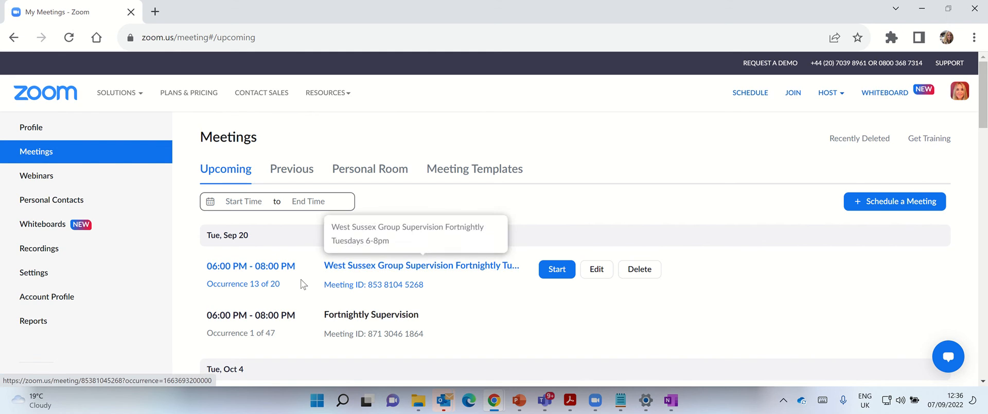
pyautogui.scroll(-2, 287, 286)
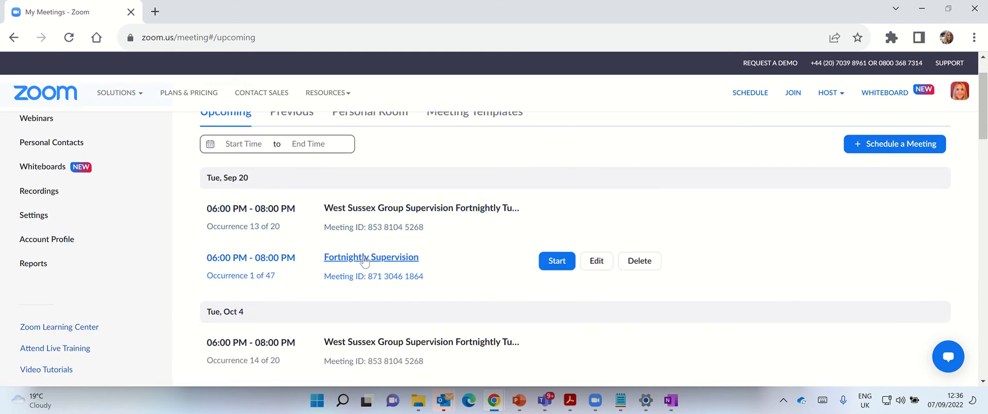
# Step: Check the Fortnightly Supervision entry in the Zoom desktop app's meetings list, and return to the browser
pyautogui.click(563, 263)
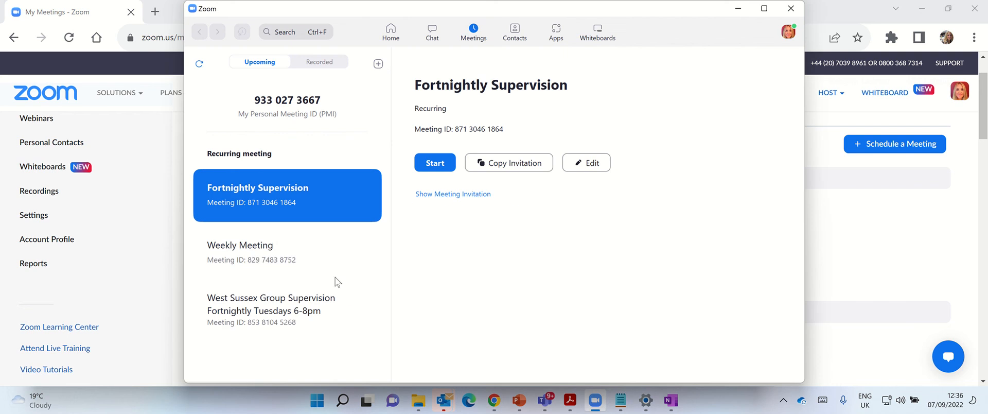
pyautogui.click(277, 239)
pyautogui.click(286, 196)
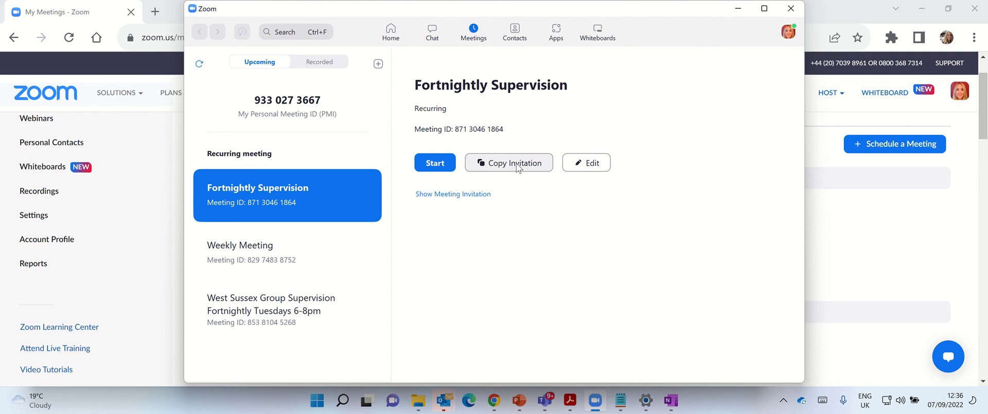
pyautogui.click(886, 227)
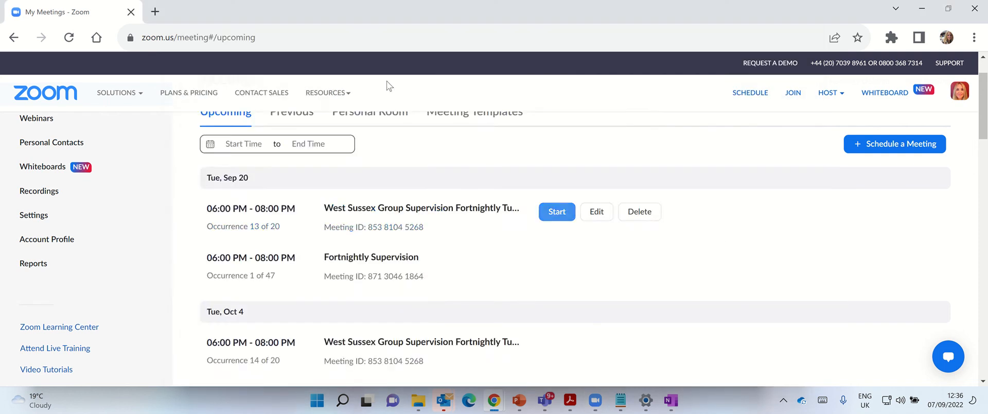
pyautogui.press('super+shift+s')
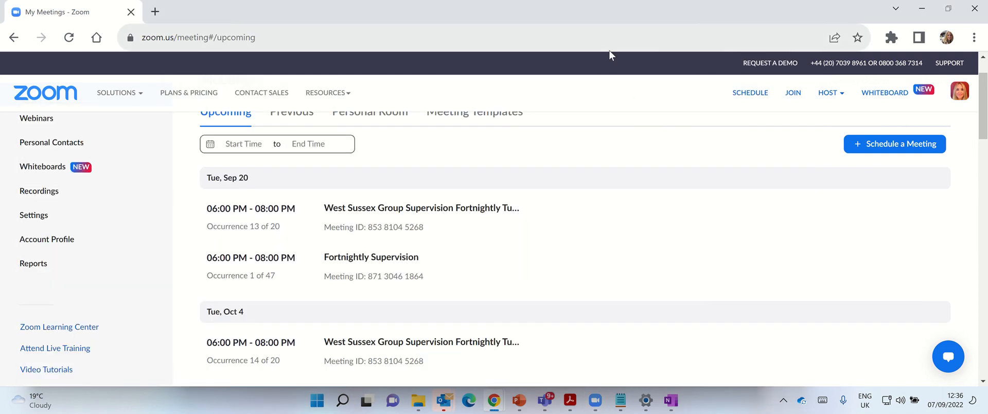
pyautogui.moveTo(489, 221)
pyautogui.moveTo(556, 11)
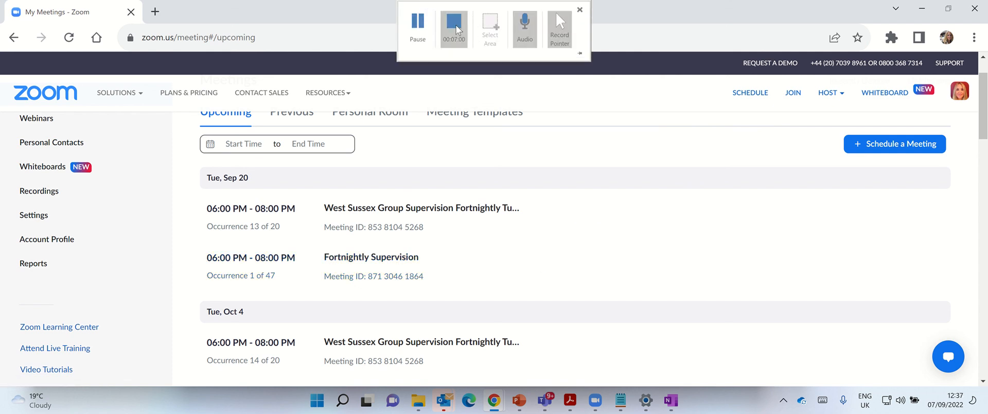